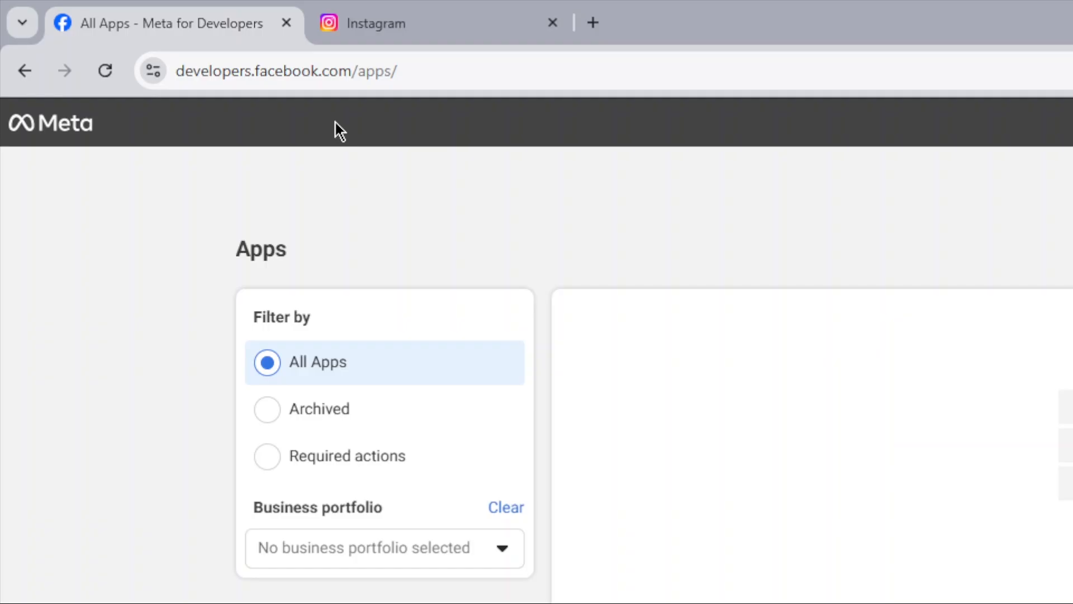
# Show the Meta developer apps page in full screen.
pyautogui.click(446, 71)
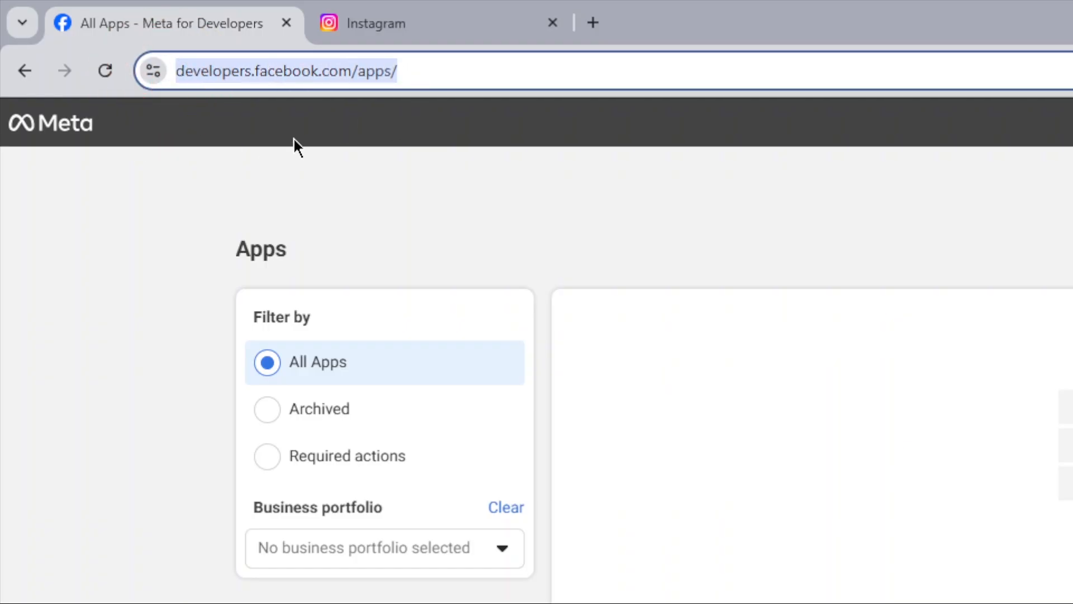
pyautogui.click(294, 136)
pyautogui.press('F11')
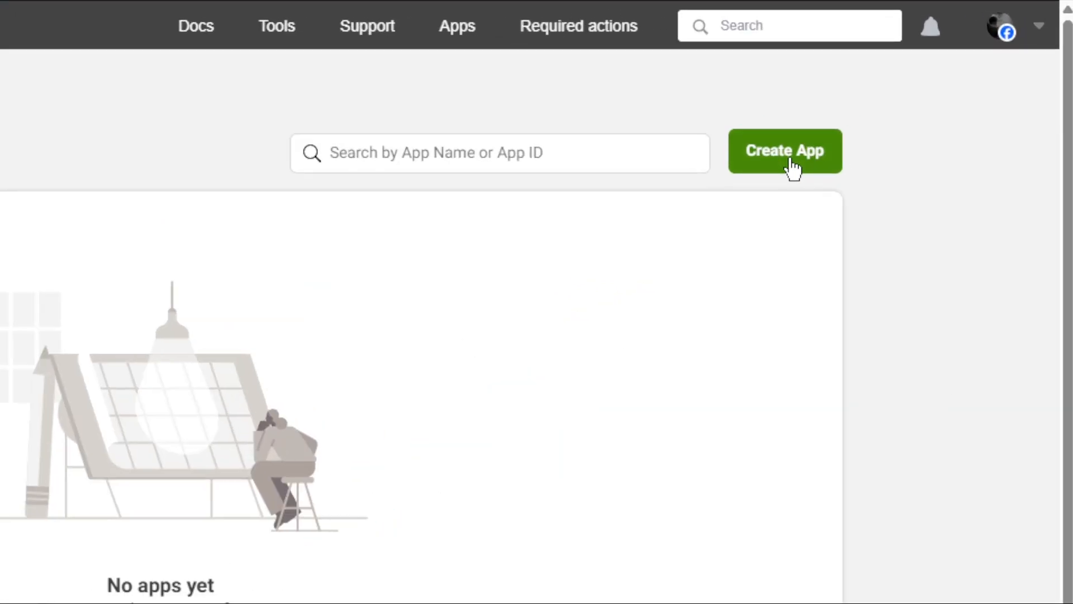
# Start creating an app, accept its app details and choose Other as the use case.
pyautogui.click(930, 78)
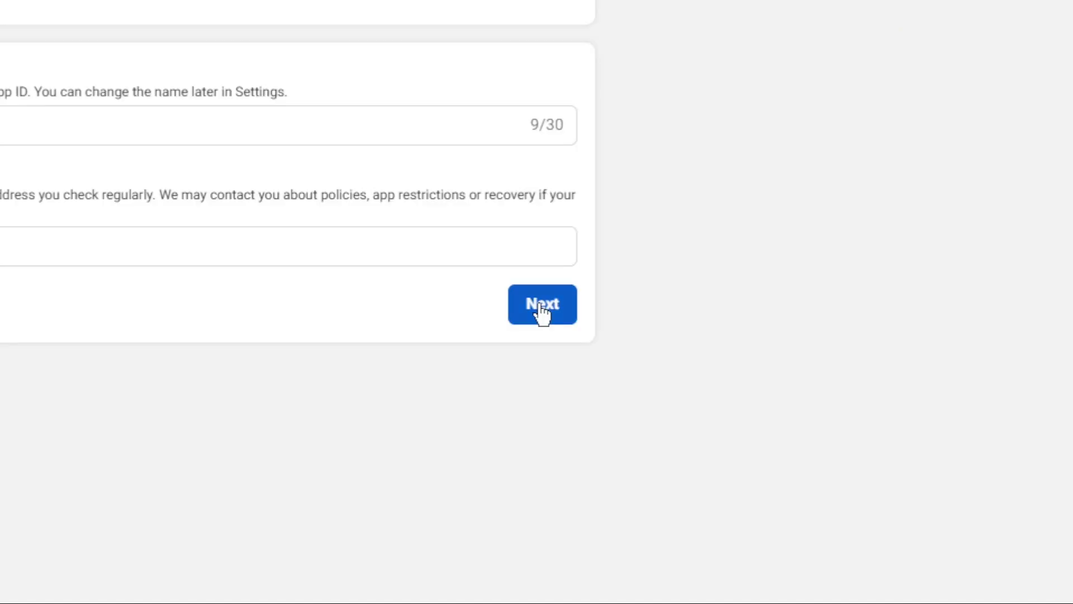
pyautogui.click(787, 242)
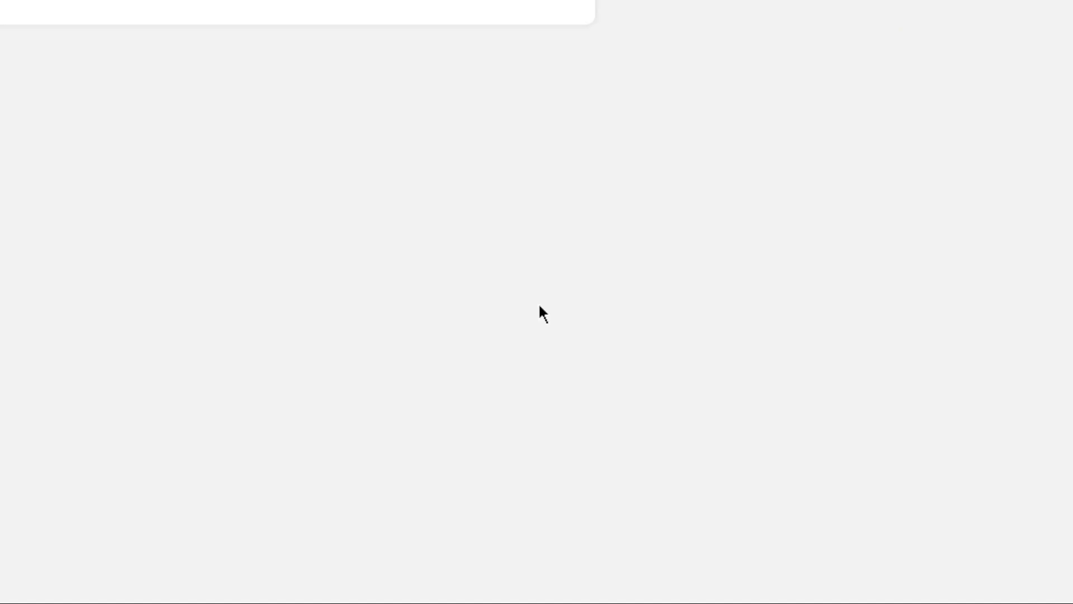
pyautogui.click(796, 521)
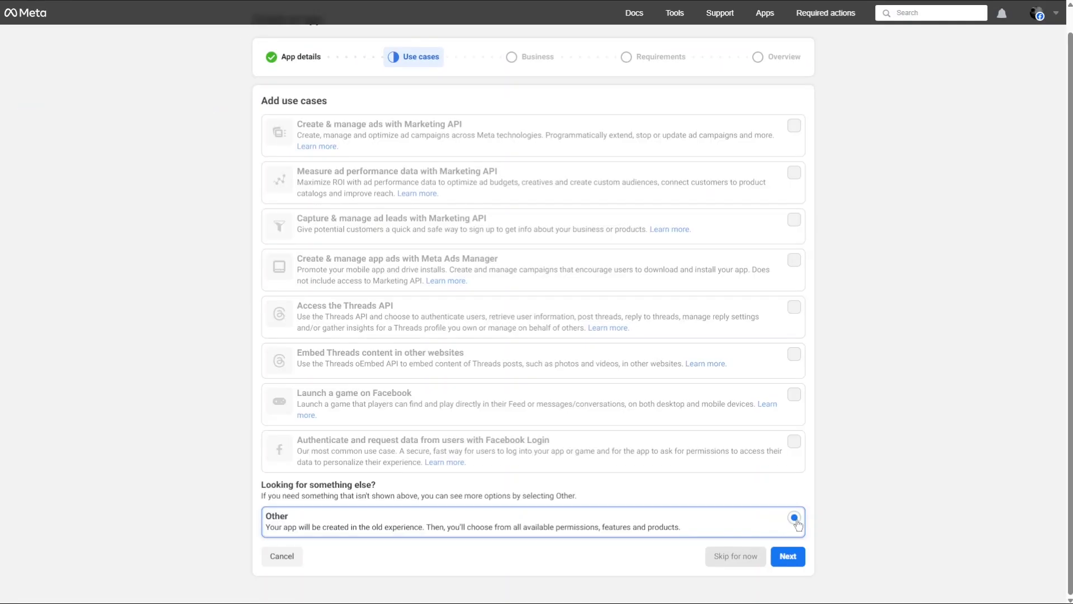
pyautogui.click(788, 562)
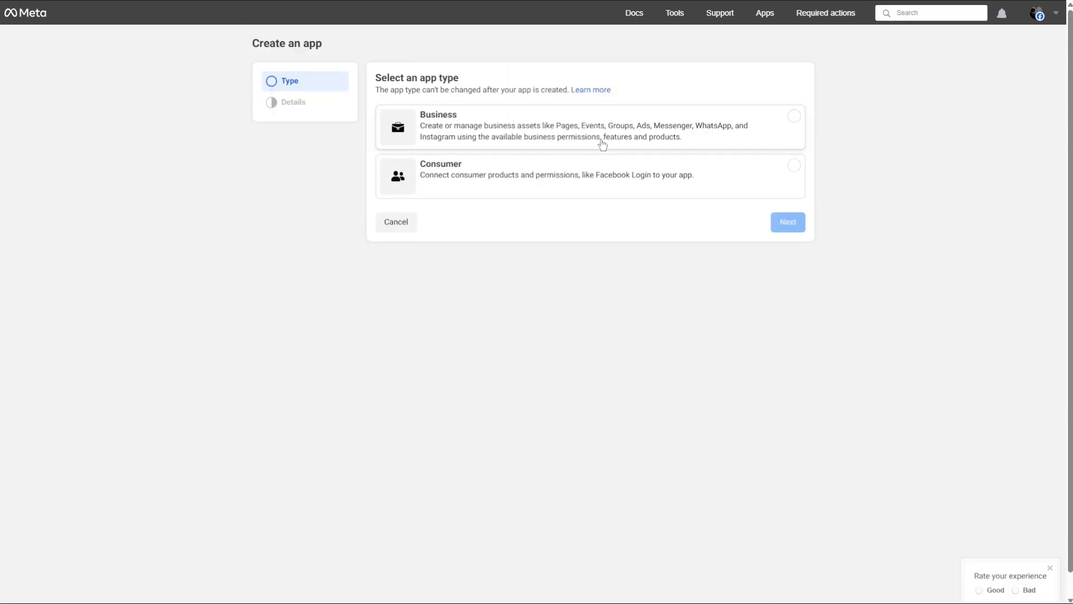
# Create the travleela app with the Business app type and set up the Instagram product for it.
pyautogui.click(798, 119)
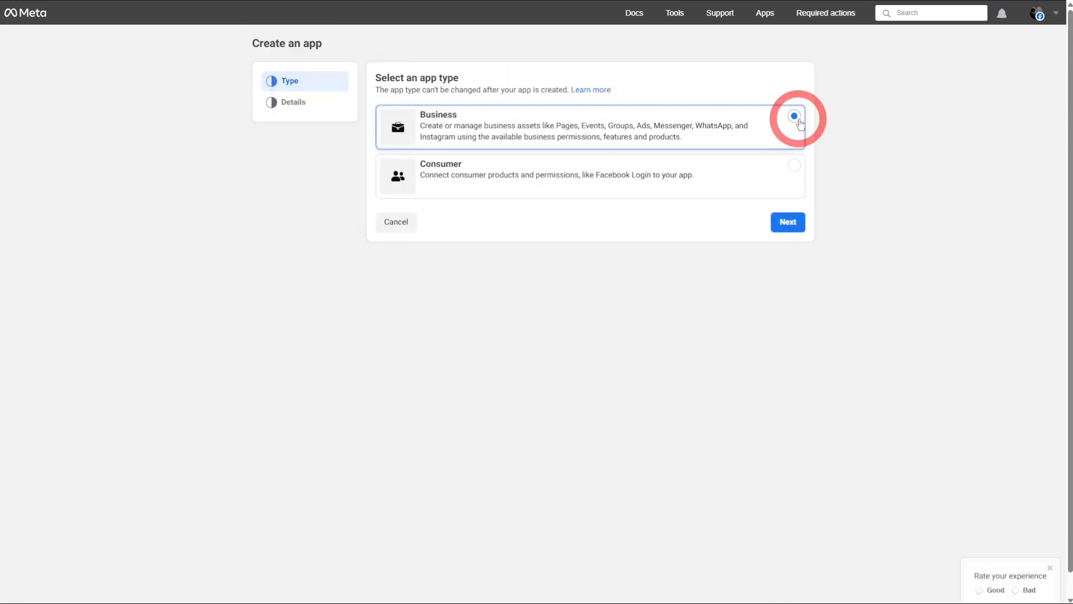
pyautogui.click(787, 223)
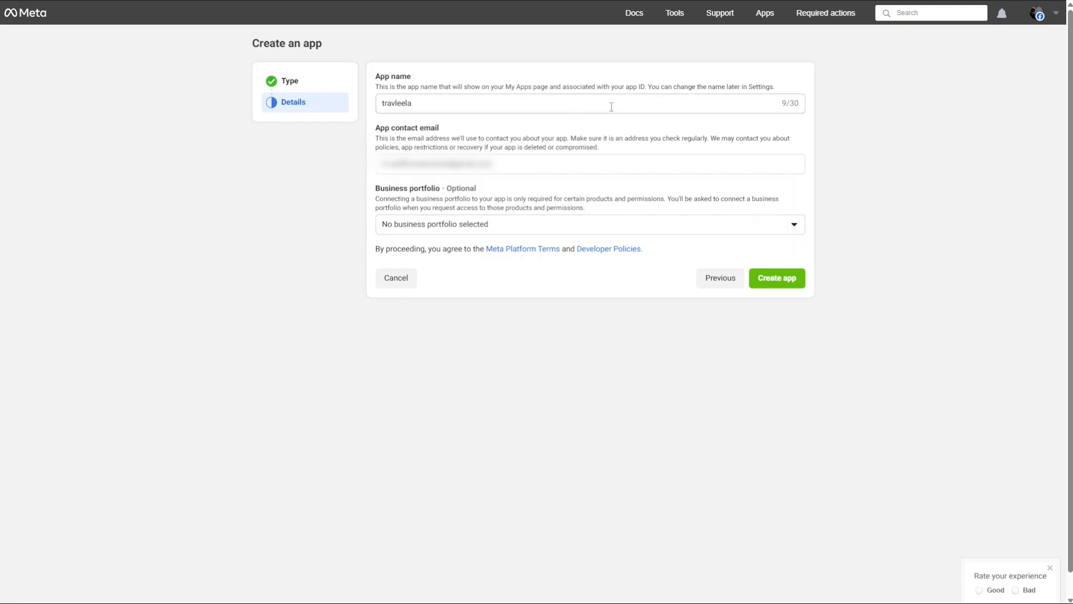
pyautogui.click(776, 278)
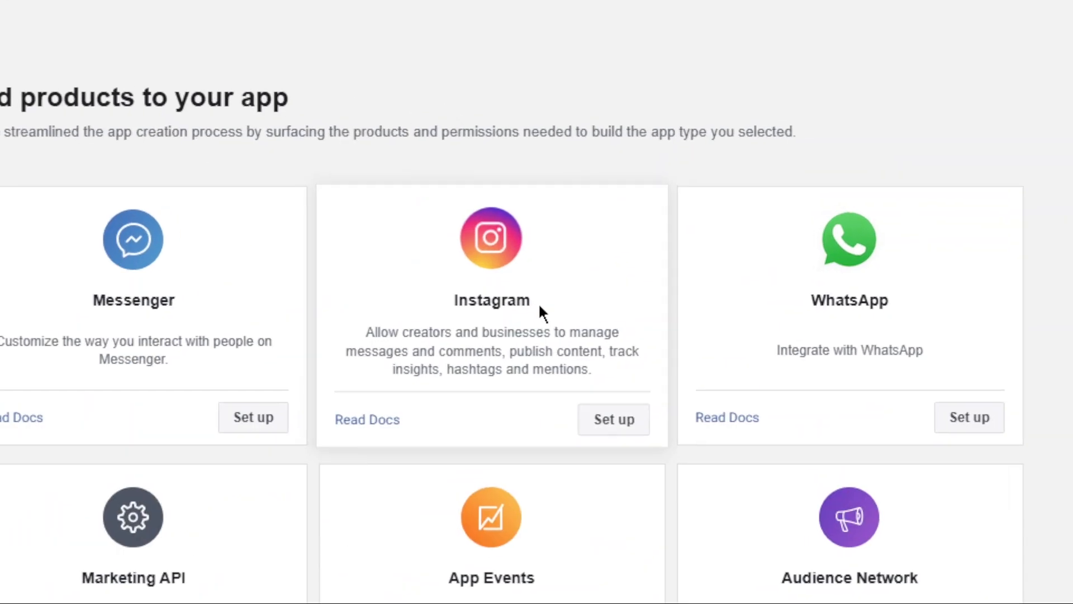
pyautogui.click(609, 428)
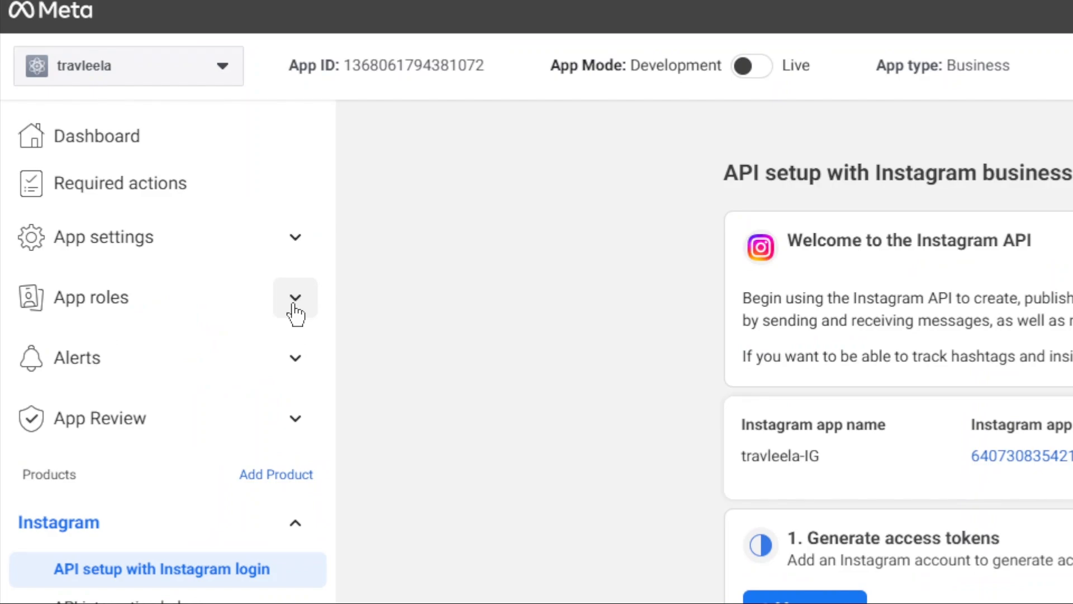
# Add the Instagram account travelbb2021 to the app's roles as an Instagram Tester.
pyautogui.click(294, 306)
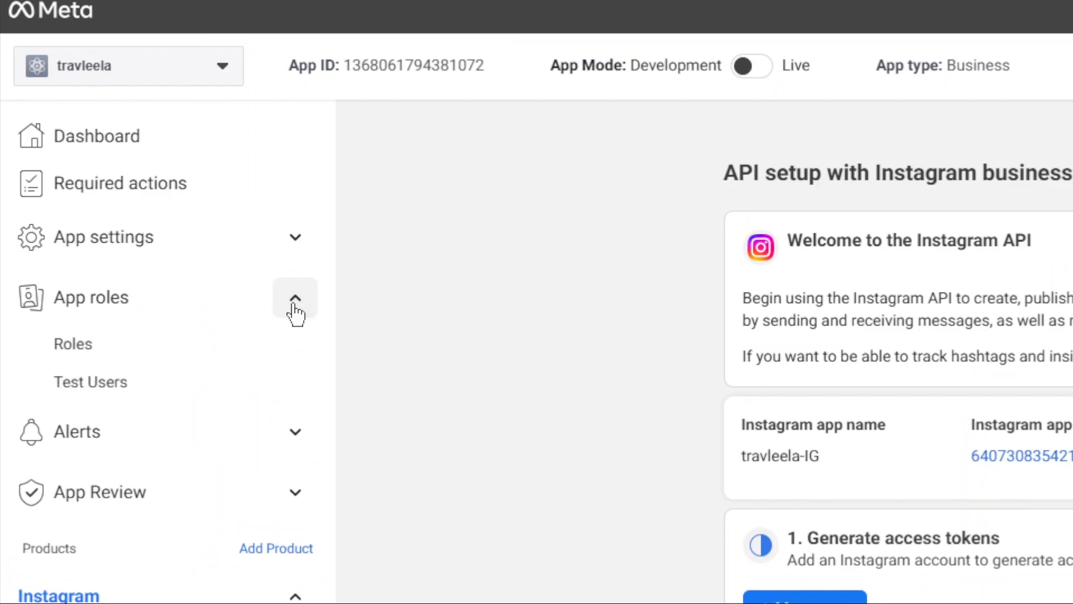
pyautogui.click(204, 345)
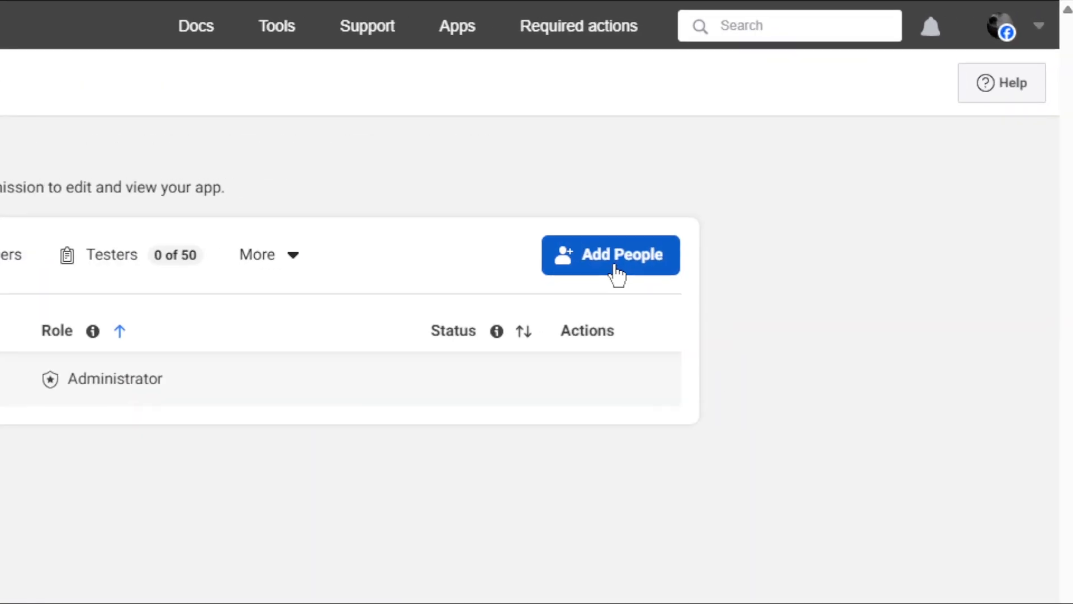
pyautogui.click(617, 270)
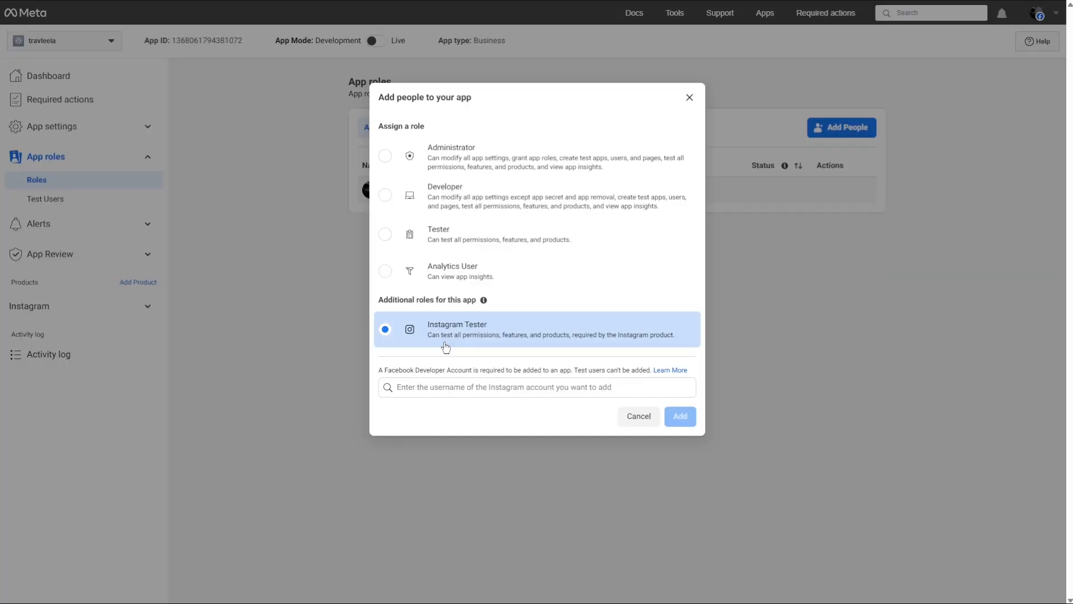
pyautogui.click(426, 389)
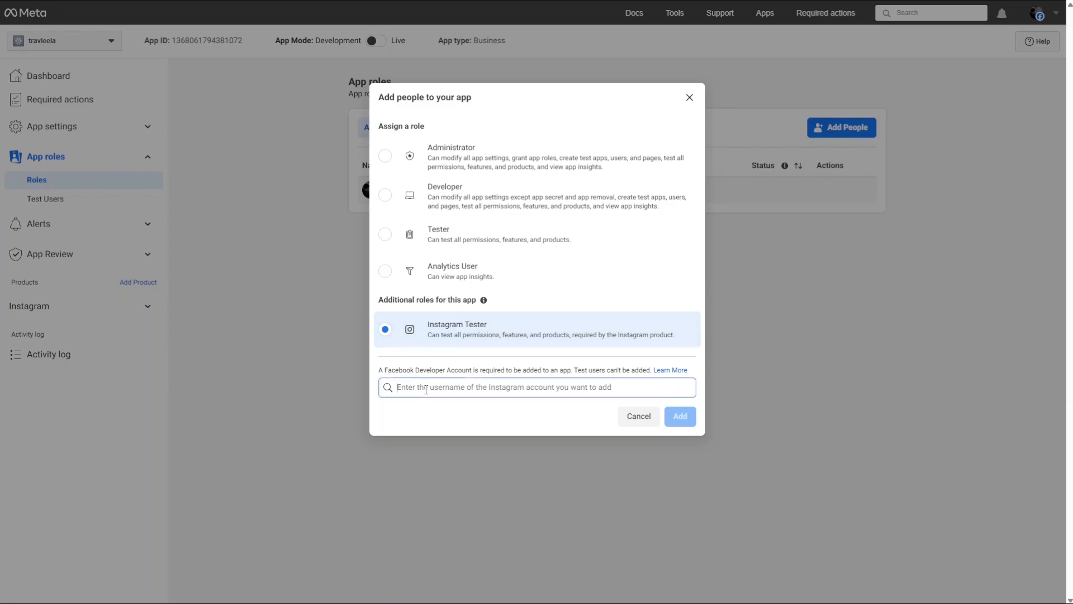
pyautogui.press('super+v')
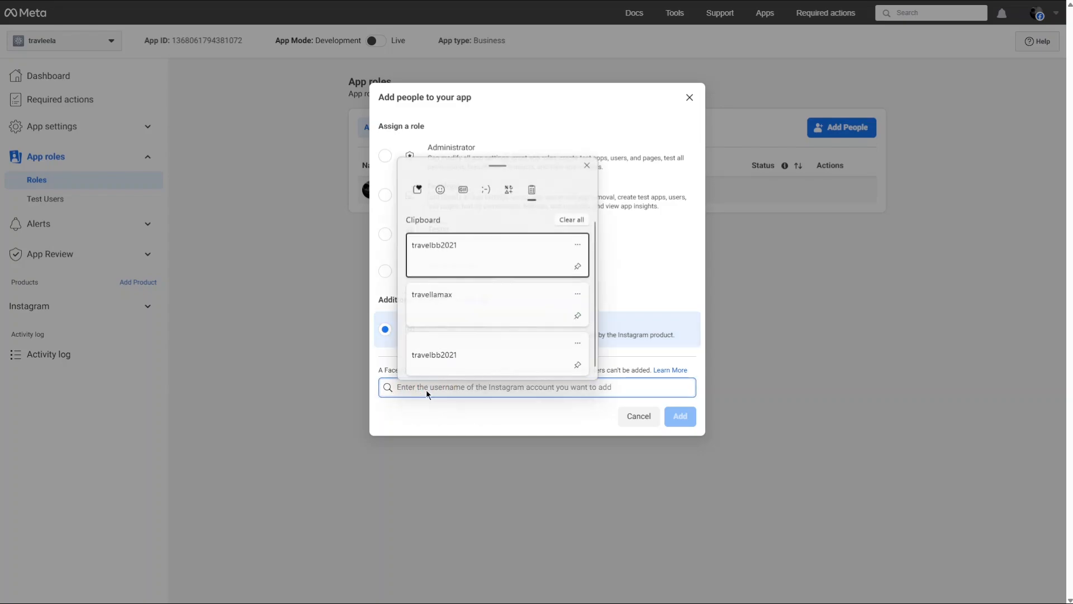
pyautogui.click(450, 246)
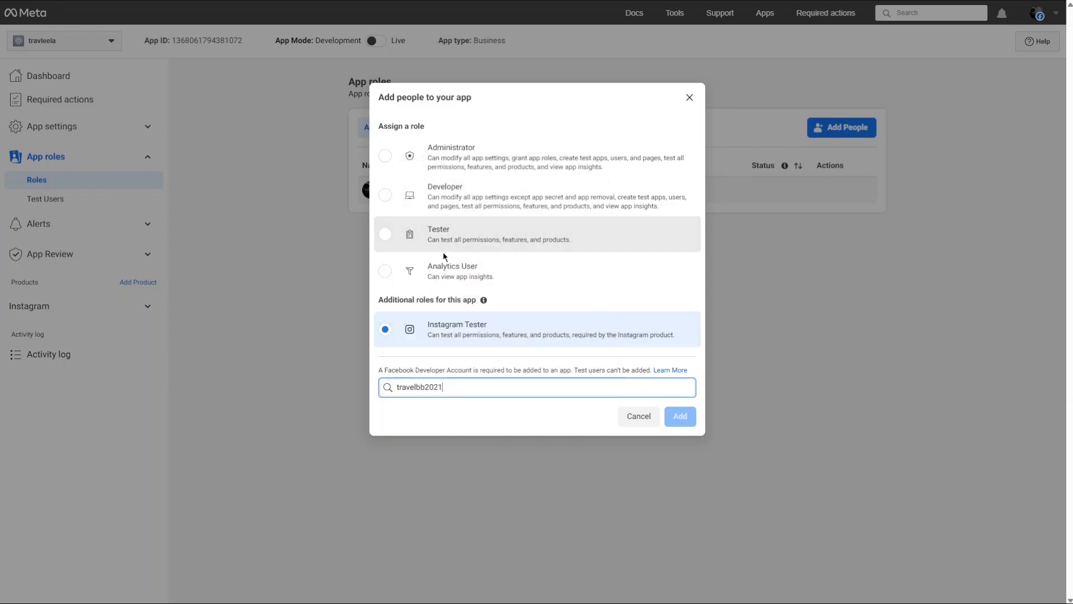
pyautogui.doubleClick(430, 416)
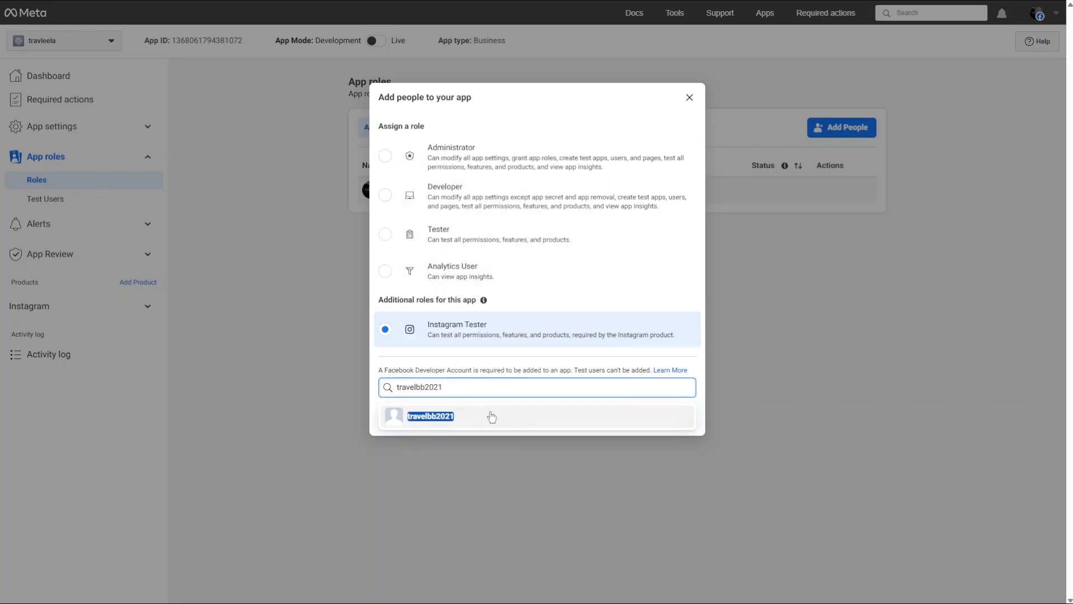
pyautogui.click(453, 423)
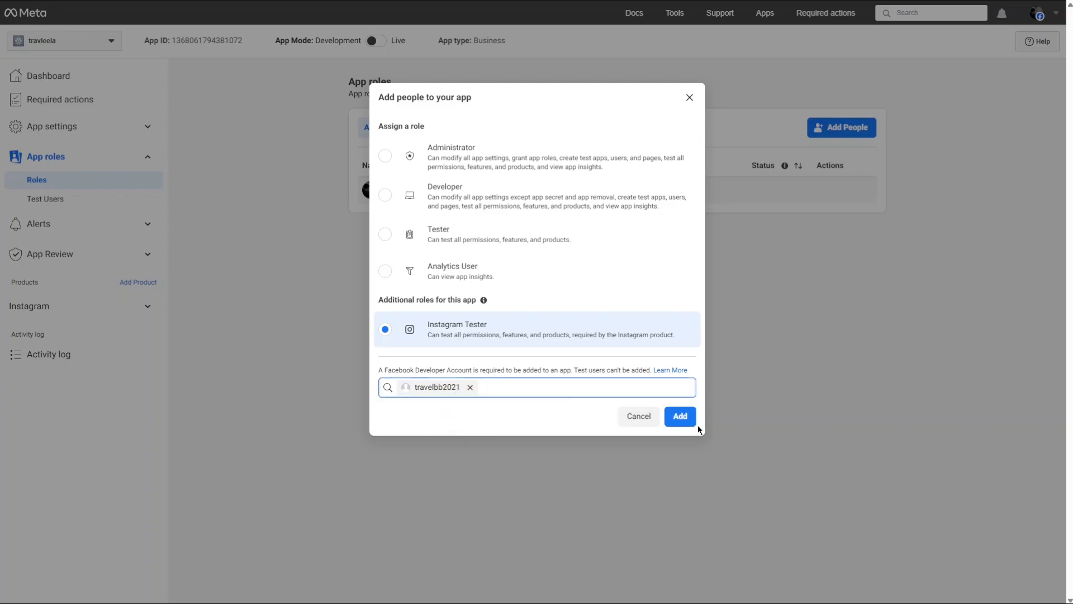
pyautogui.click(678, 418)
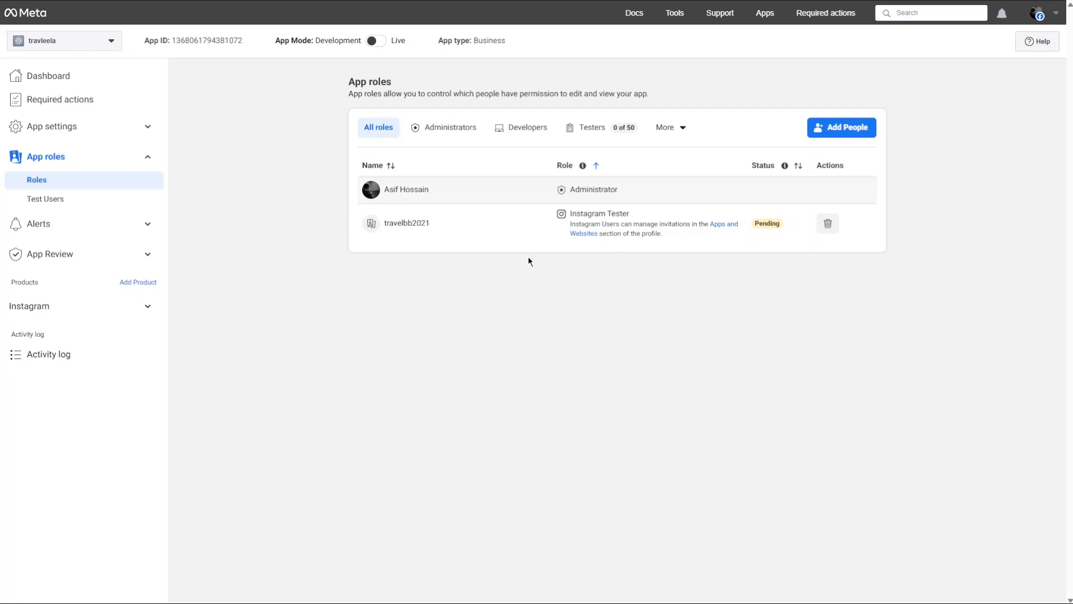
# Switch to Instagram and accept the travleela-IG tester invitation in the profile's apps and websites settings.
pyautogui.hotkey('ctrl', 'Tab')
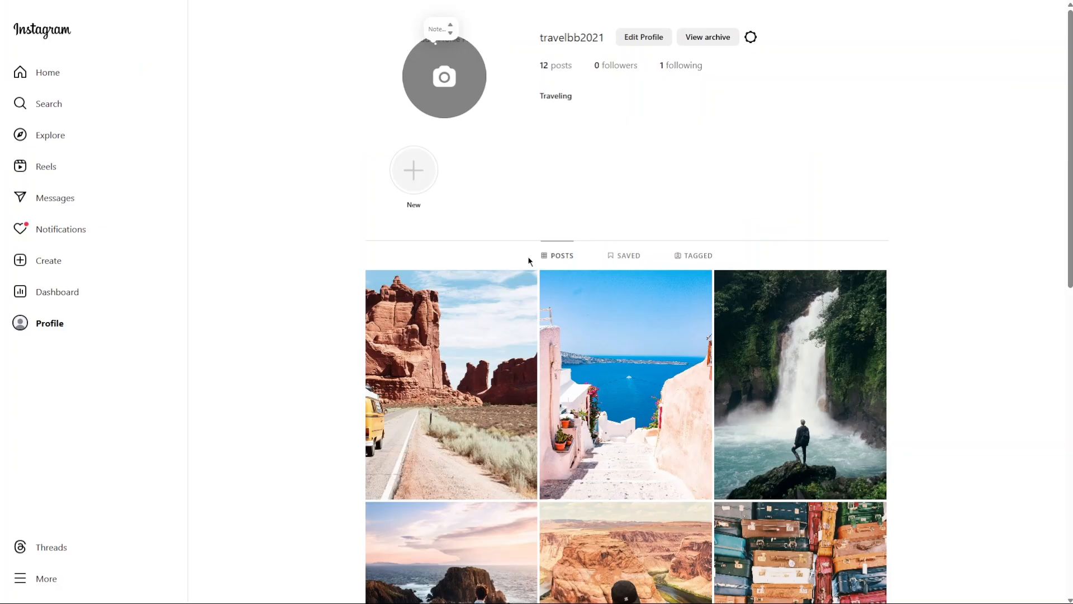
pyautogui.click(752, 39)
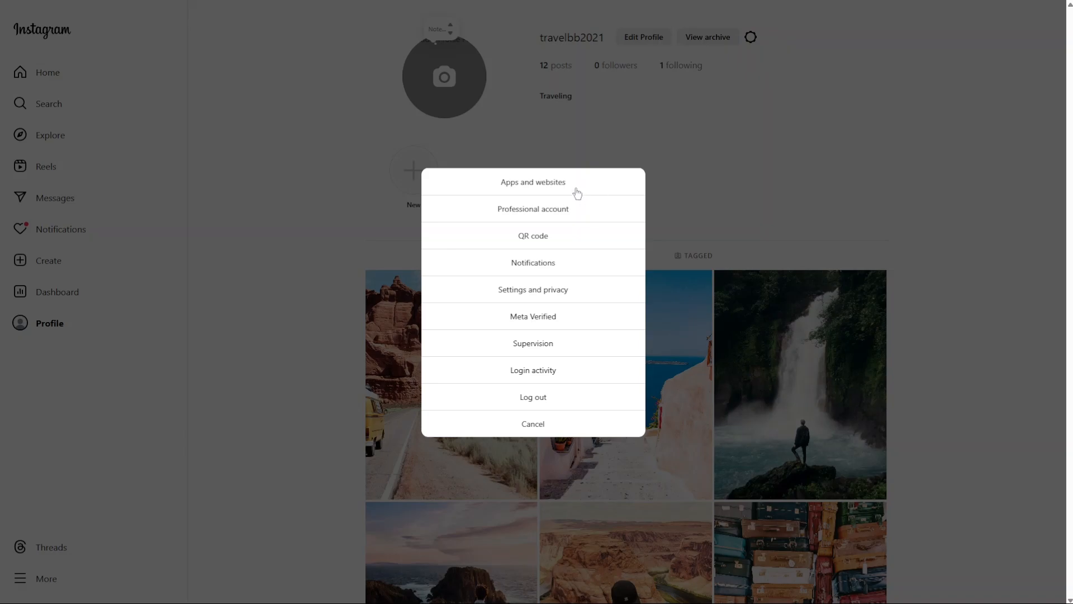
pyautogui.click(577, 194)
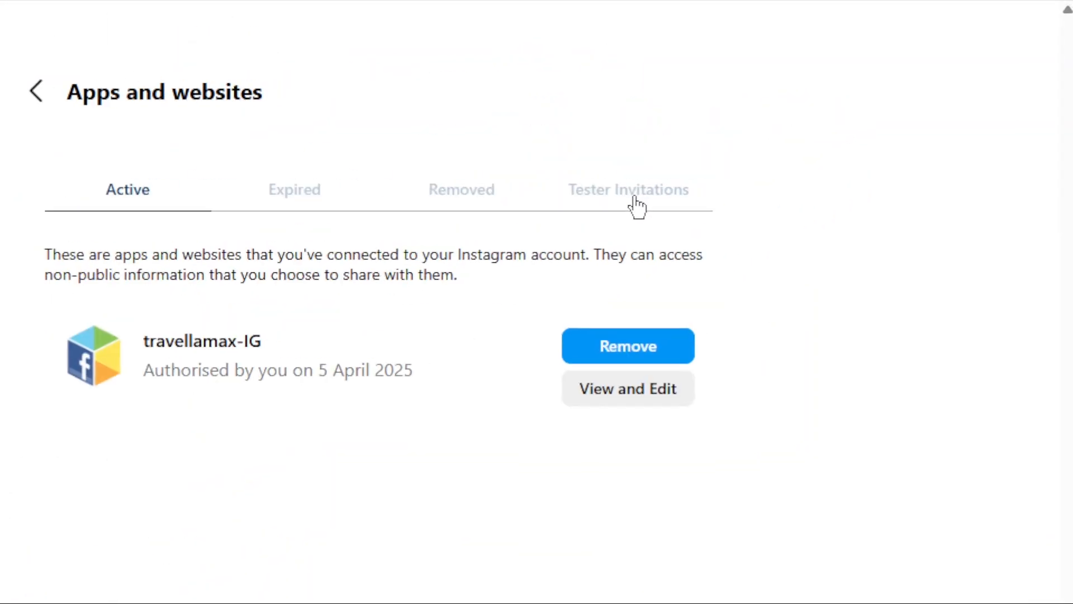
pyautogui.click(632, 195)
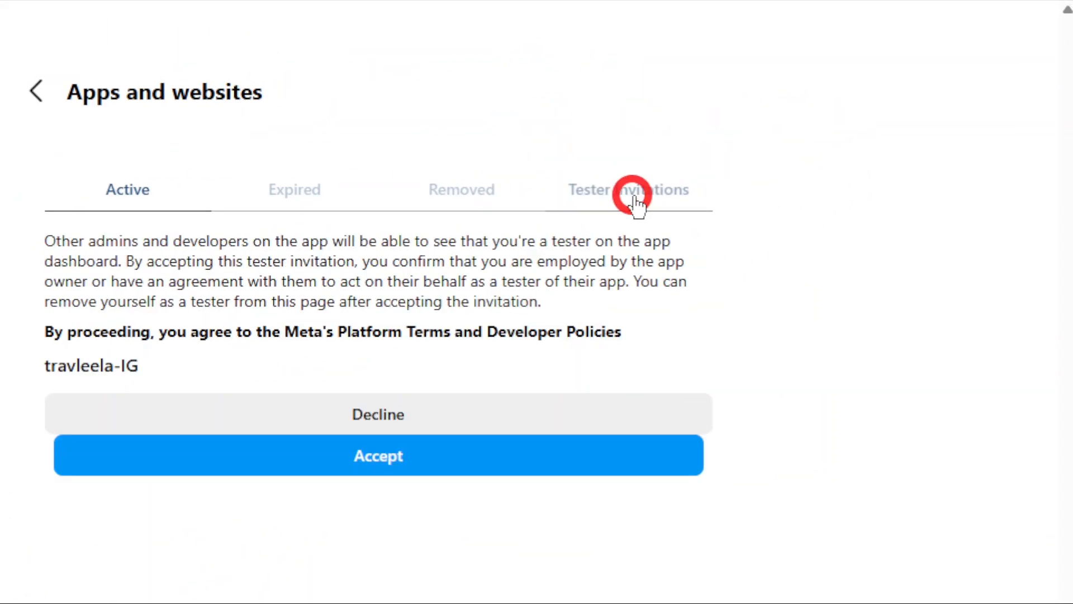
pyautogui.click(432, 464)
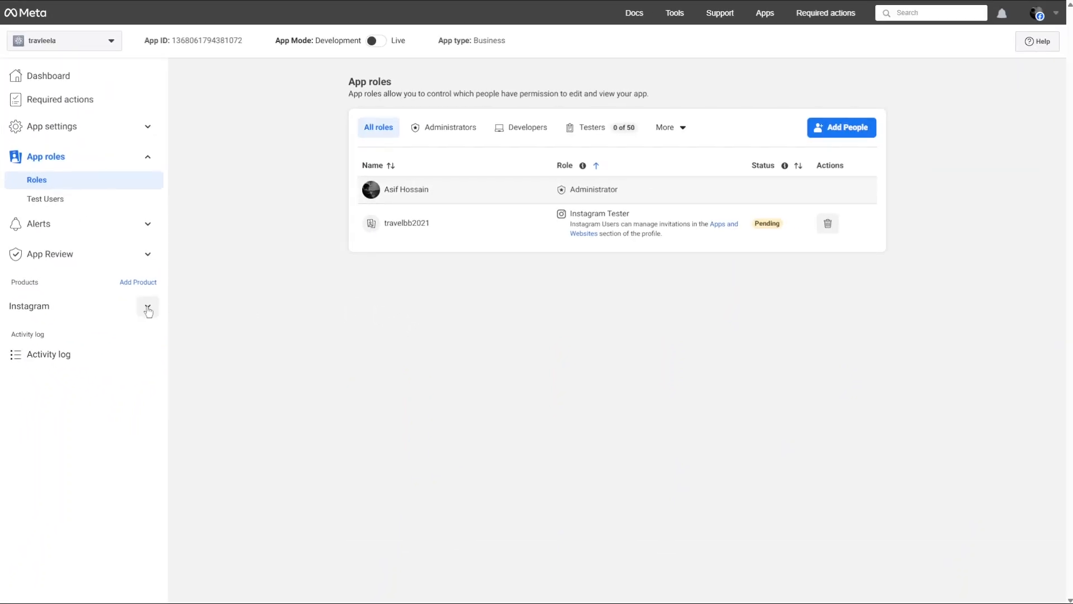
# In the app's API setup with Instagram login, start generating an access token for the travelbb2021 account.
pyautogui.click(148, 308)
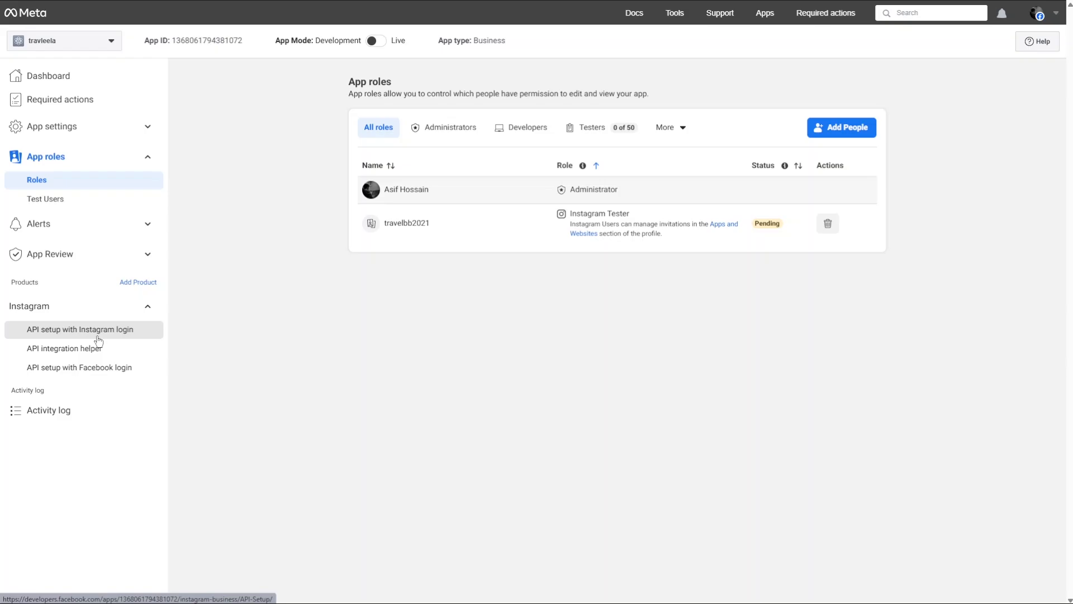
pyautogui.click(98, 338)
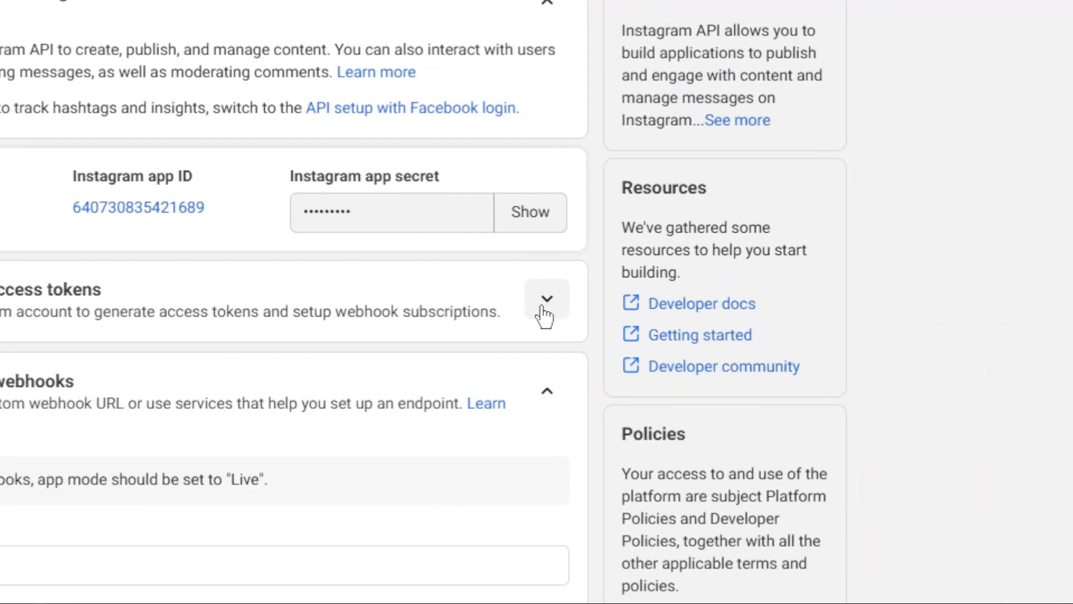
pyautogui.click(544, 315)
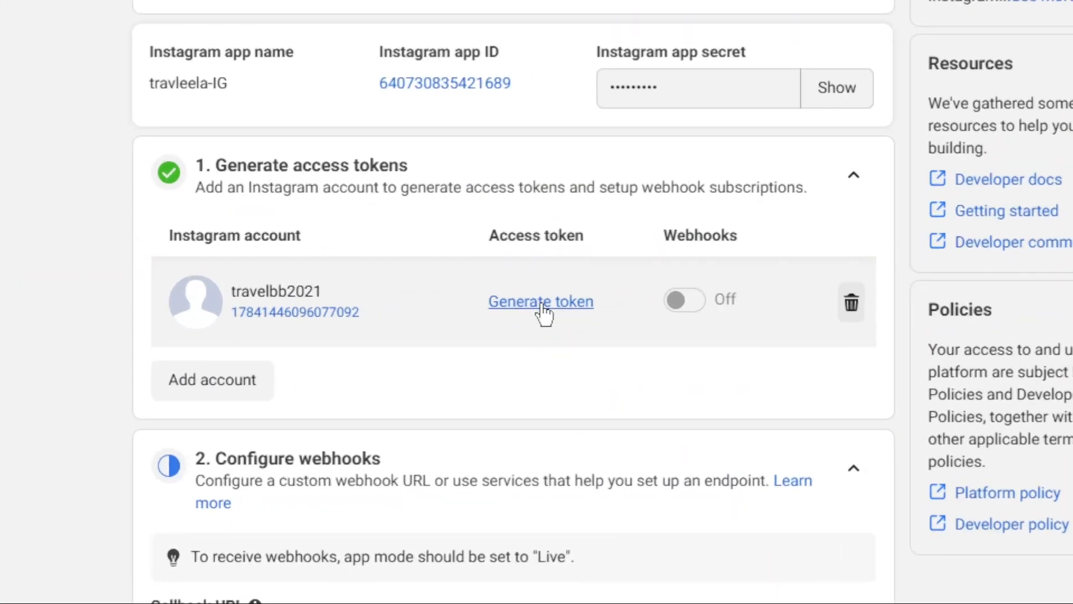
pyautogui.click(568, 346)
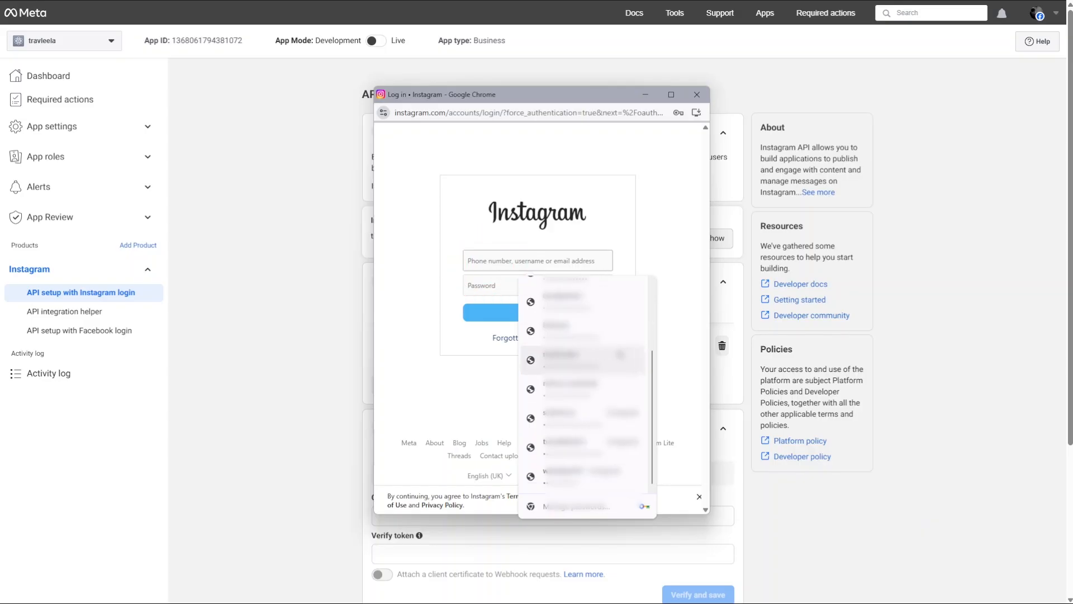
# Log in to Instagram in the authorization window with the saved username and account password.
pyautogui.click(545, 320)
pyautogui.click(545, 319)
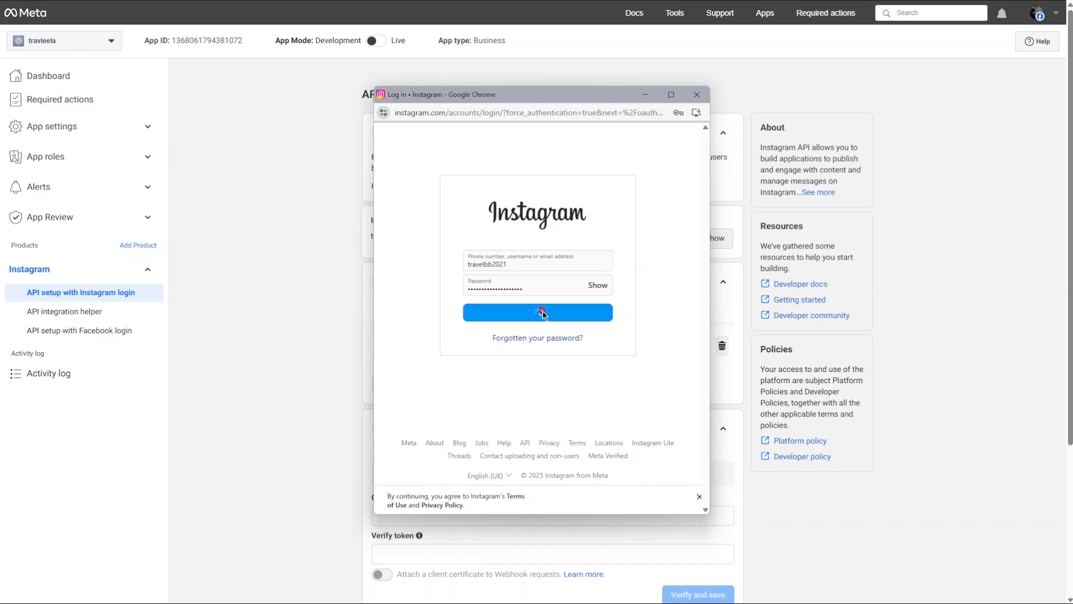
pyautogui.click(539, 387)
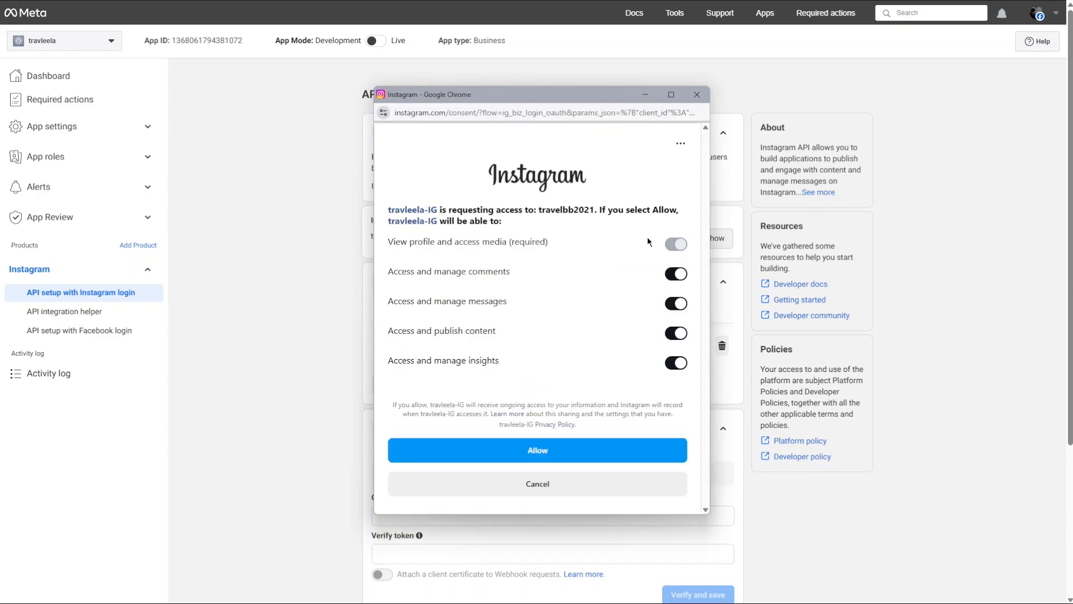
# Allow travleela-IG the requested Instagram permissions and acknowledge the security notice for the generated access token.
pyautogui.click(557, 458)
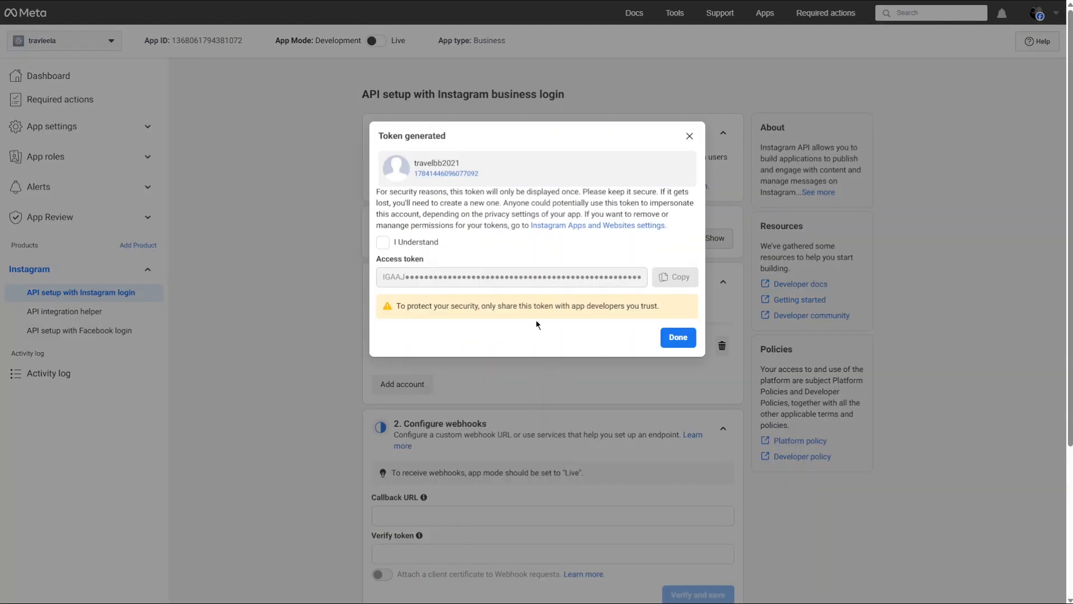
pyautogui.click(383, 242)
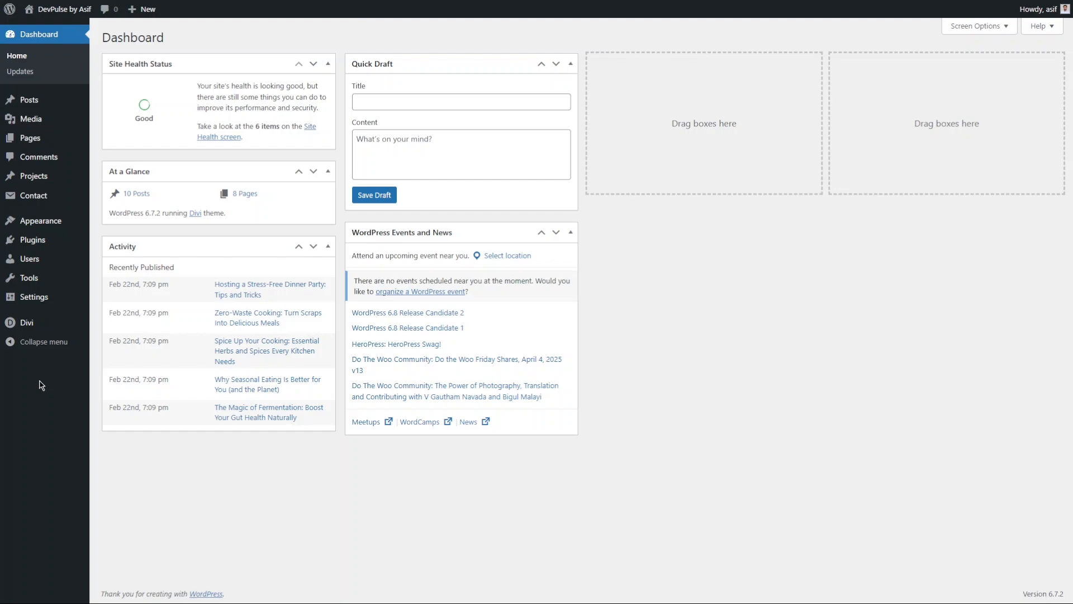
# In WordPress, open Divi's Instagram Feed configuration, choose Personal Account, paste the Instagram access token and connect the account.
pyautogui.moveTo(43, 323)
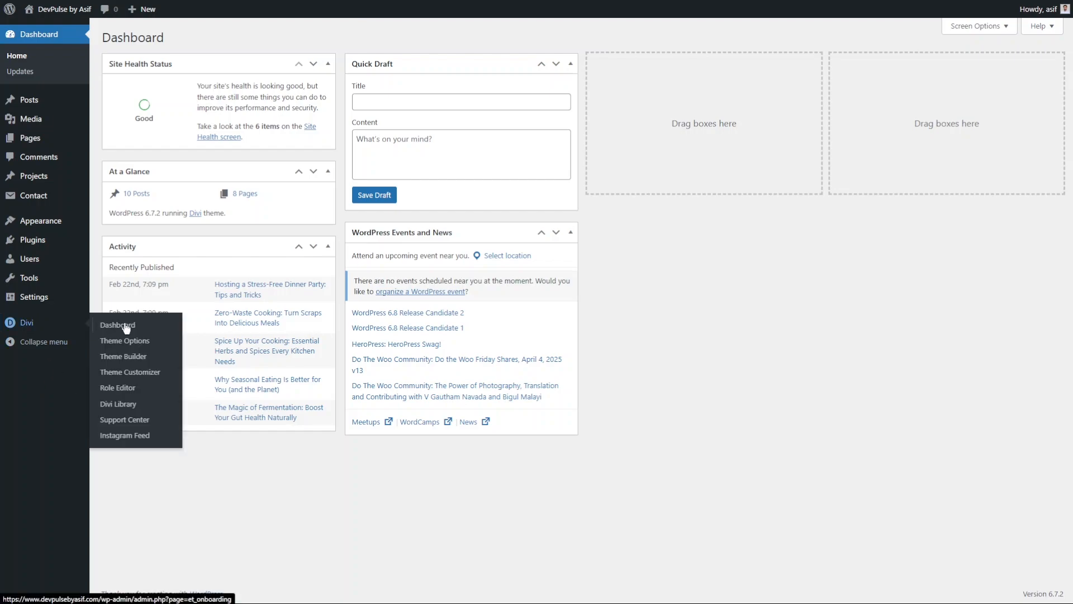
pyautogui.click(139, 436)
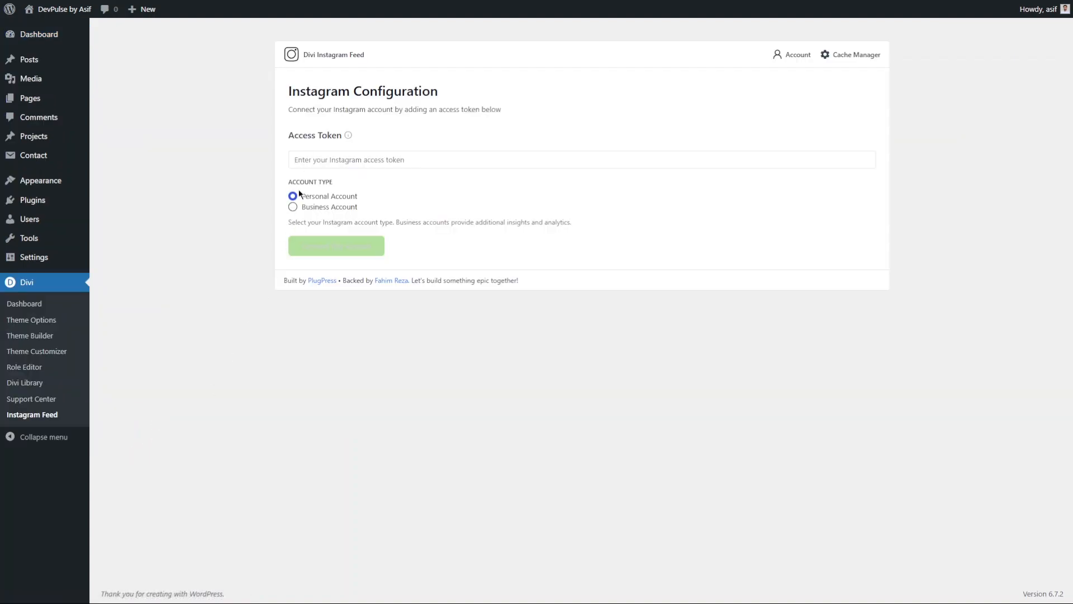
pyautogui.click(293, 197)
pyautogui.click(303, 158)
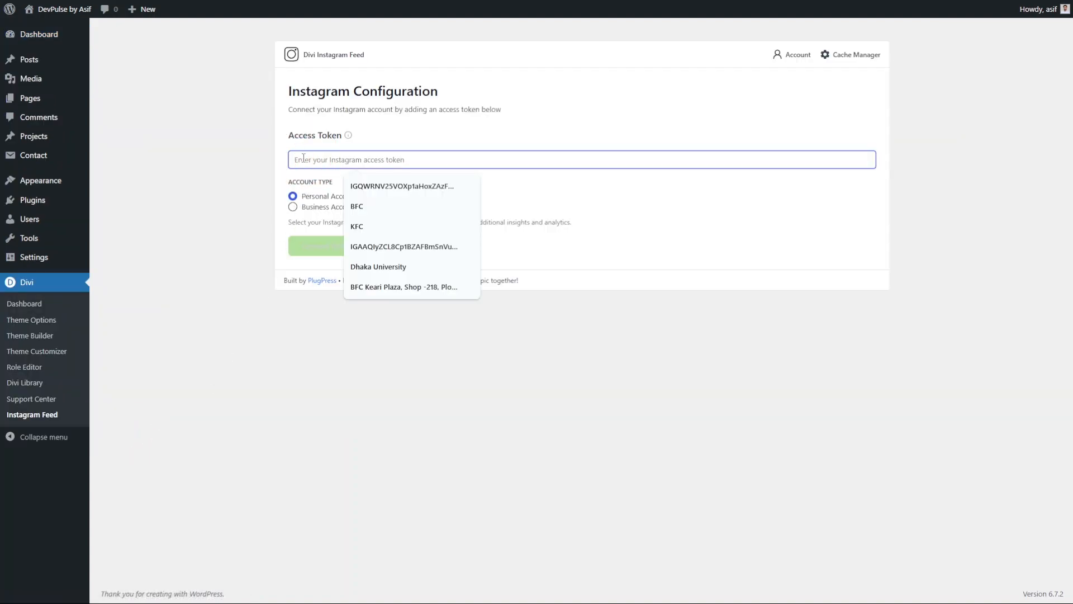
pyautogui.press('super+v')
pyautogui.click(384, 270)
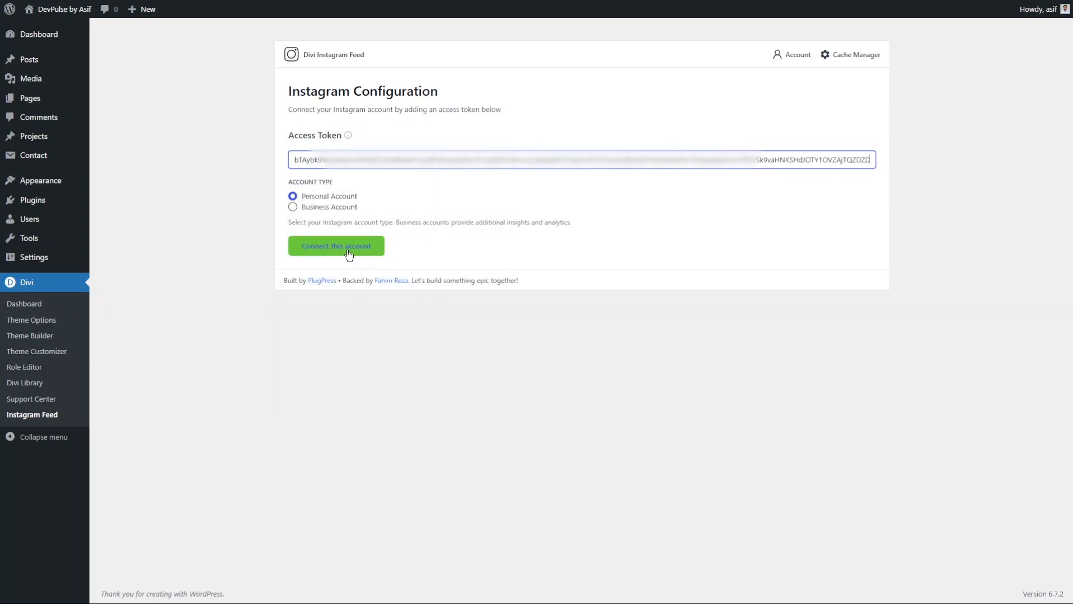
pyautogui.click(349, 255)
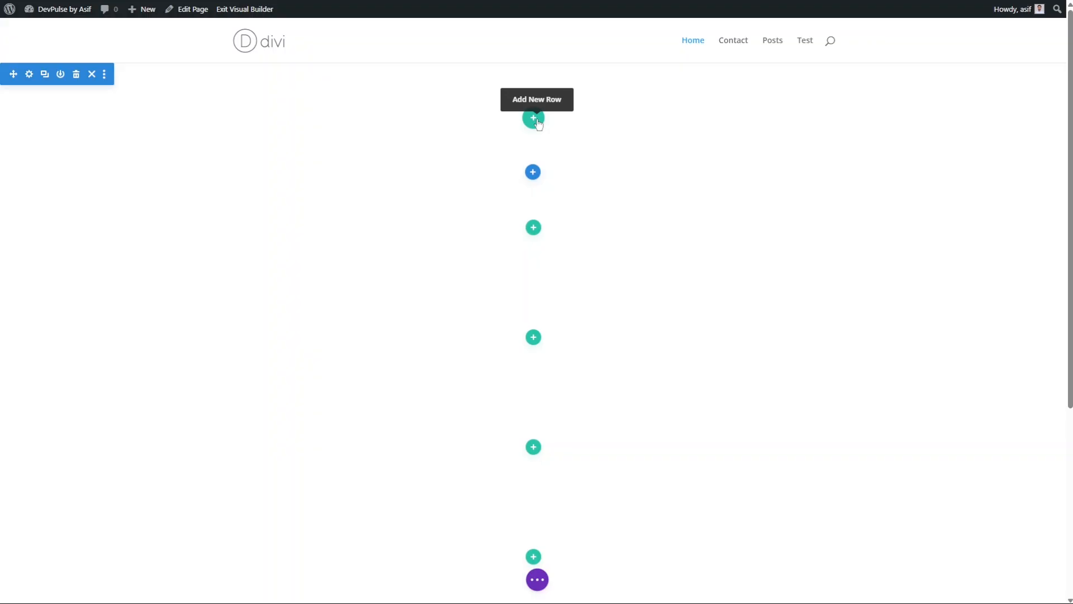
# Insert a single-column row in the page's first section and add the Instagram Feed module to it.
pyautogui.click(533, 118)
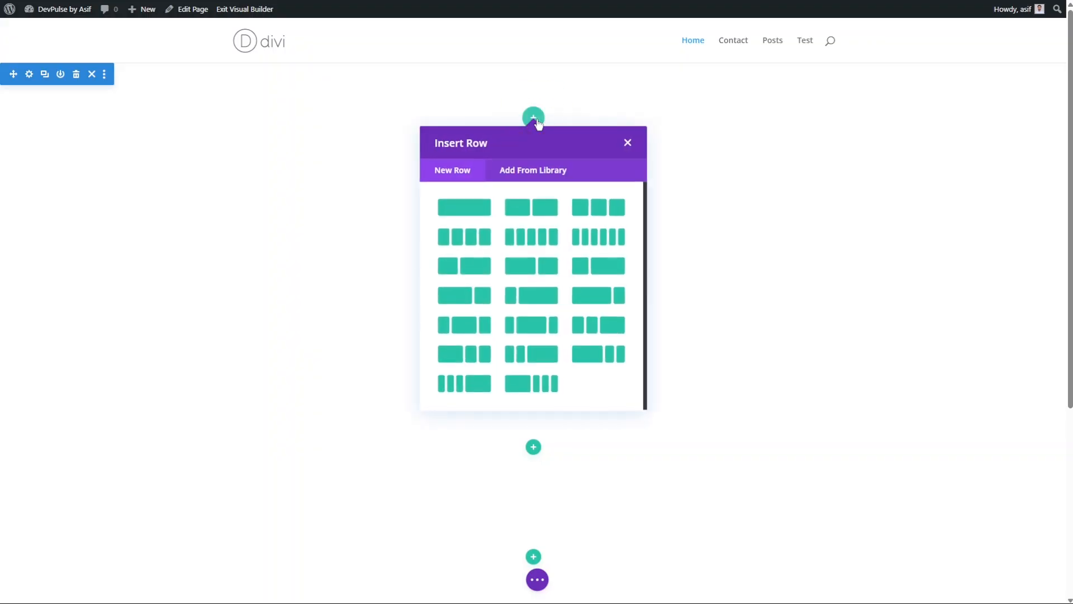
pyautogui.click(463, 205)
pyautogui.write('insta')
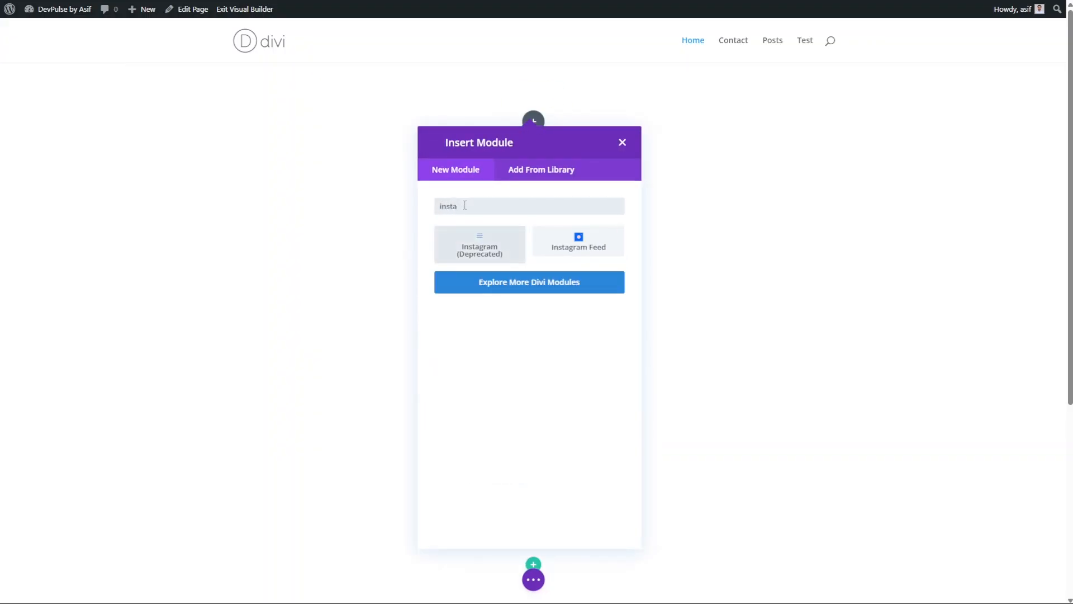
pyautogui.click(577, 239)
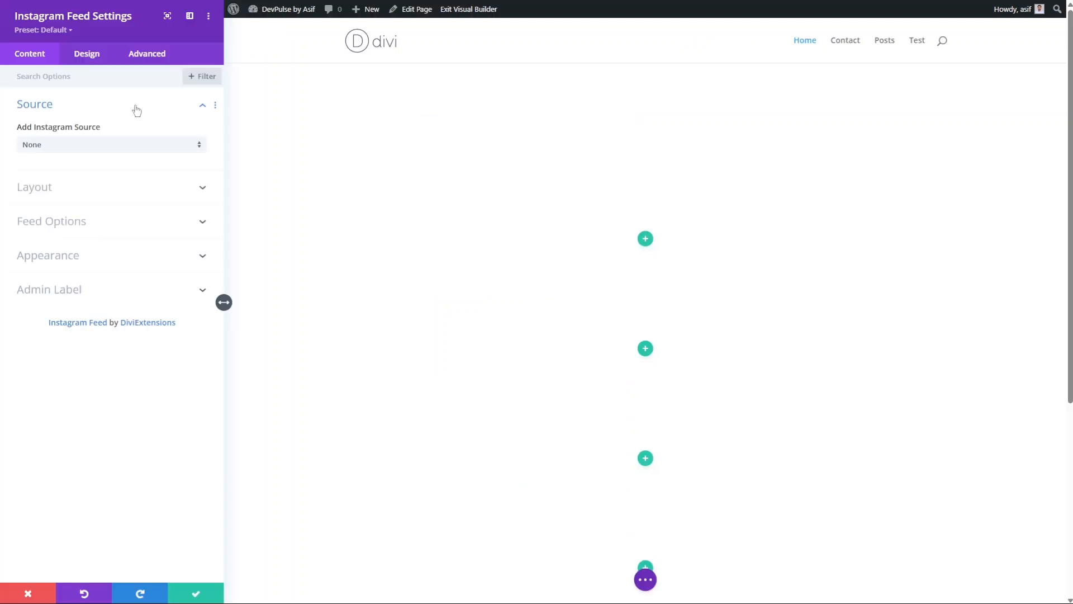
# Set the Instagram Feed module's source to Account and select the travelbb2021 account.
pyautogui.click(137, 110)
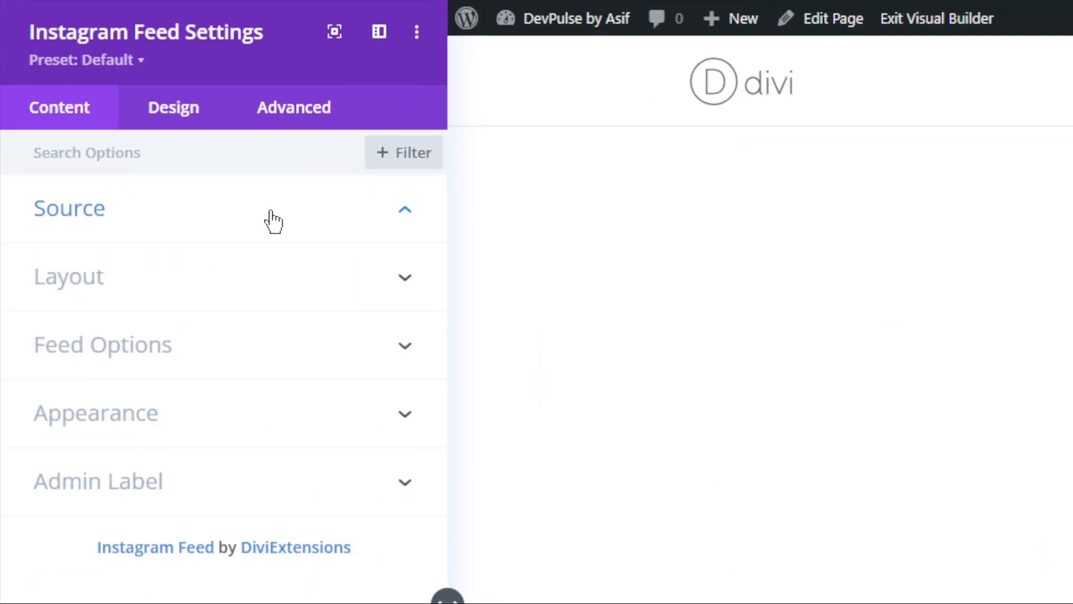
pyautogui.click(271, 217)
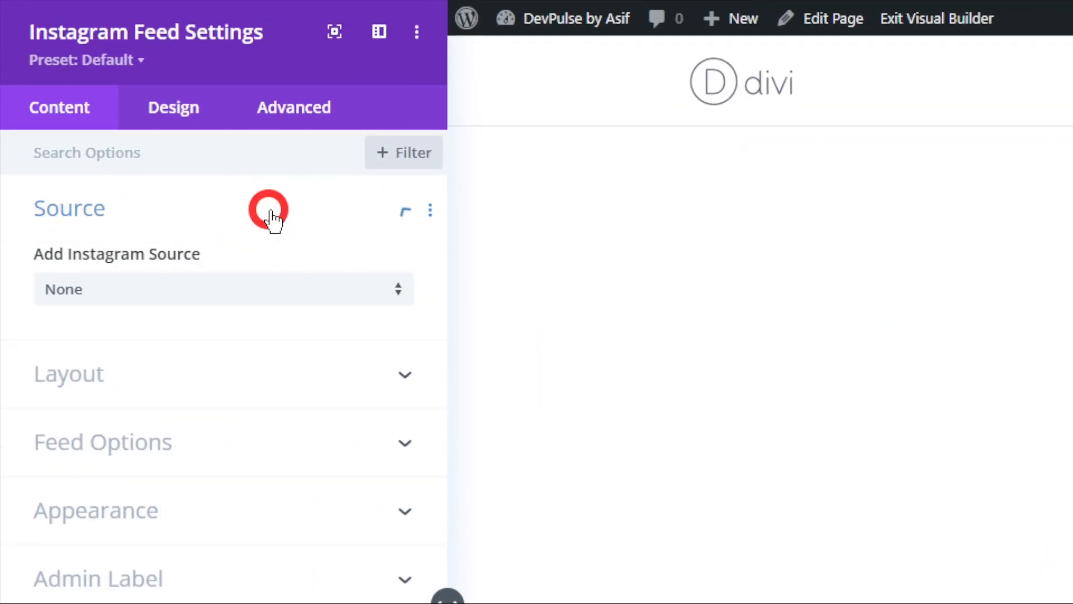
pyautogui.click(213, 297)
pyautogui.click(168, 352)
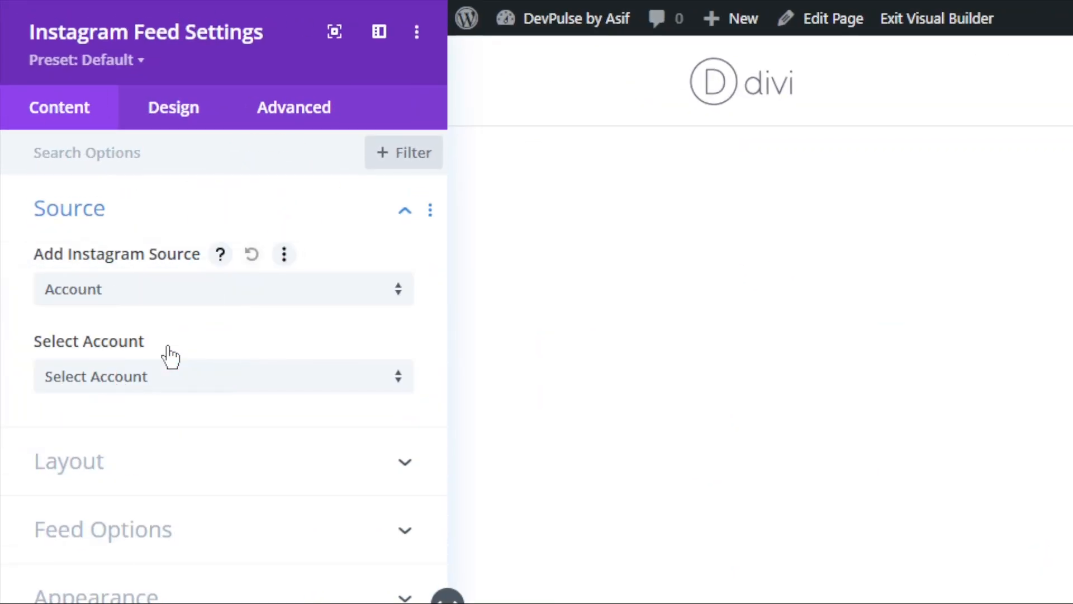
pyautogui.click(167, 375)
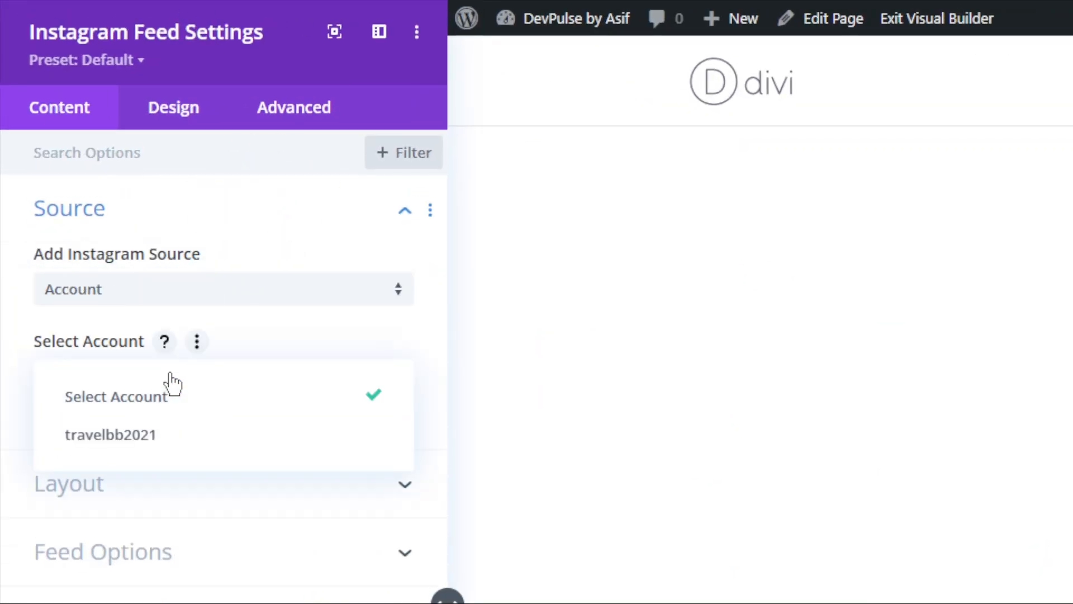
pyautogui.click(184, 447)
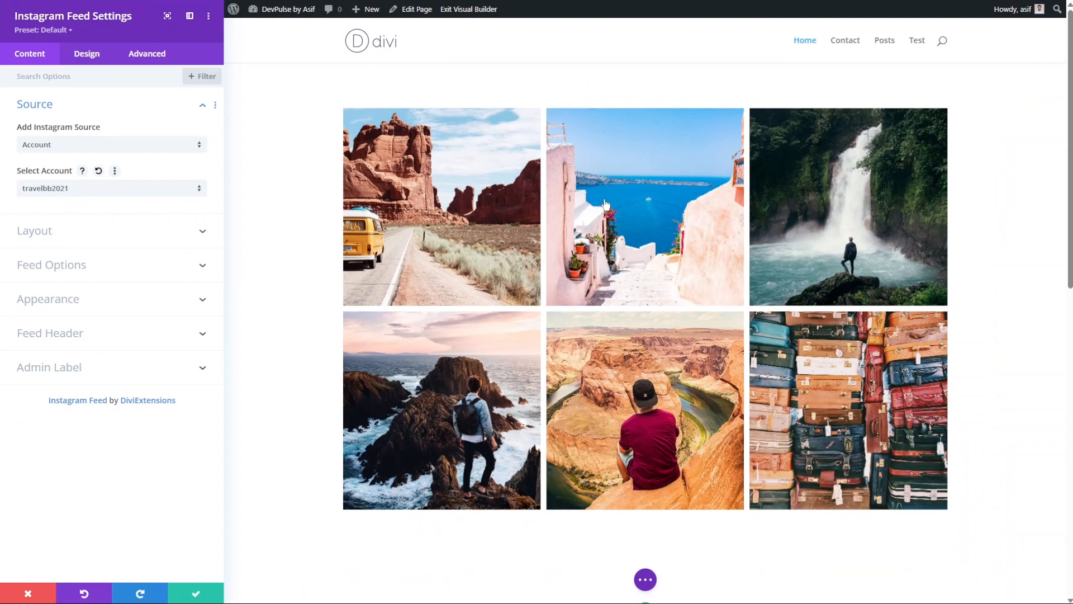